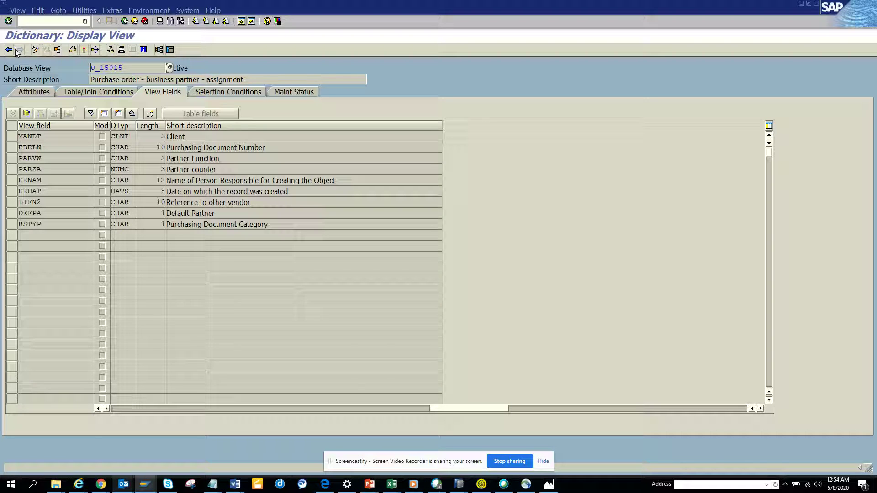
click(240, 23)
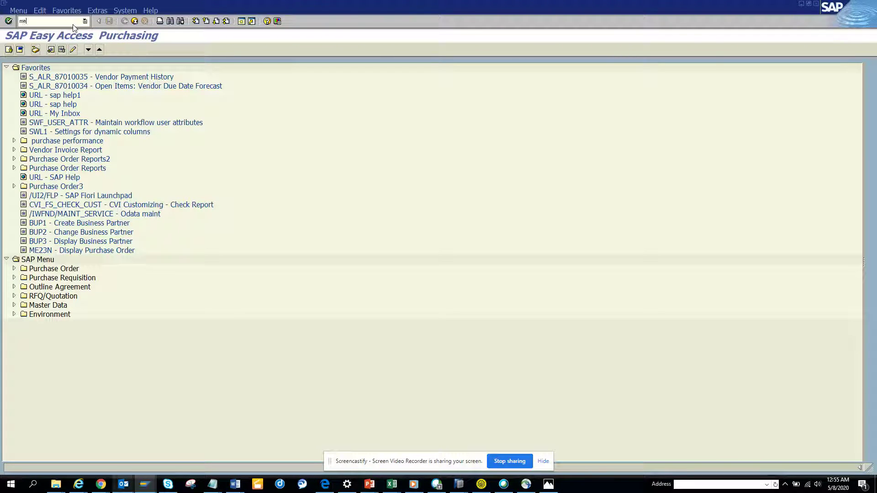
text(23n)
key(Return)
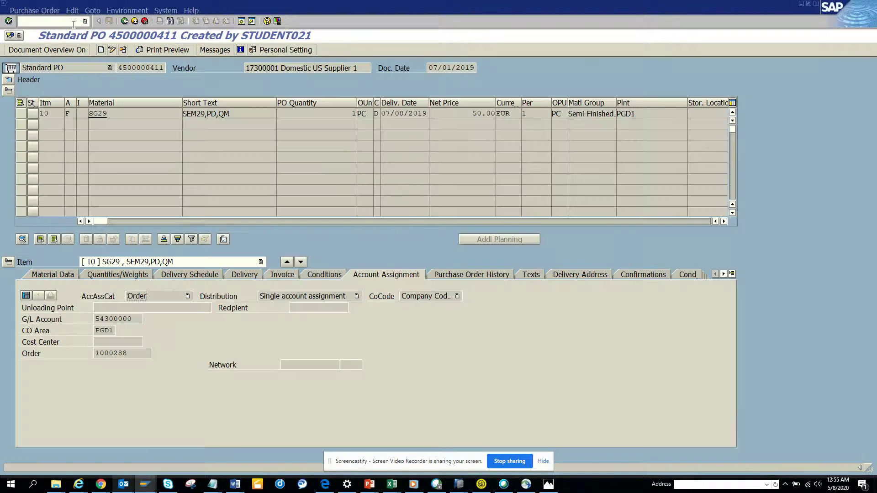
Show the PO header's Partners tab and select invoicing party 17300001.
click(9, 79)
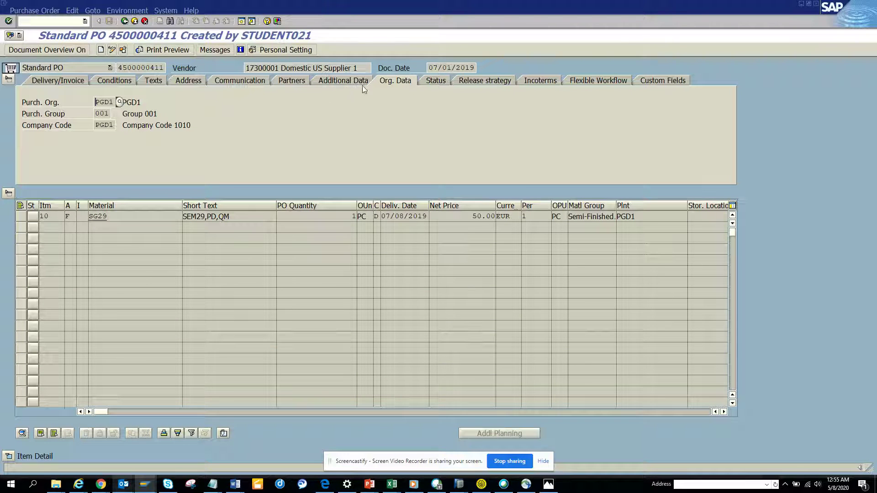
click(298, 83)
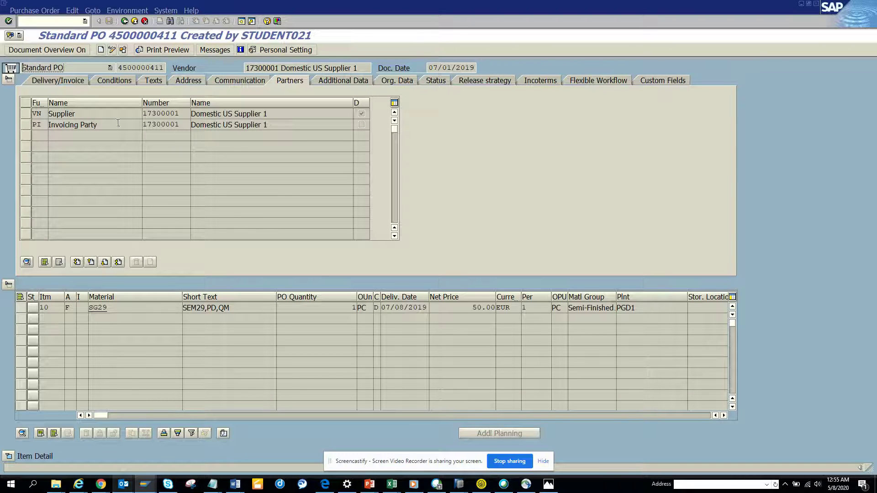
double_click(181, 123)
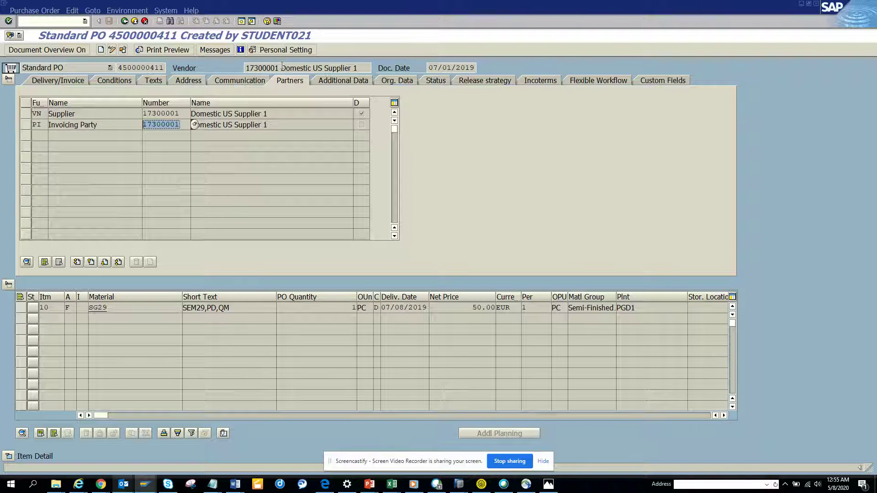
Switch the PO to change mode and try invoicing parties 17300003 and 3400001.
click(282, 68)
key(Return)
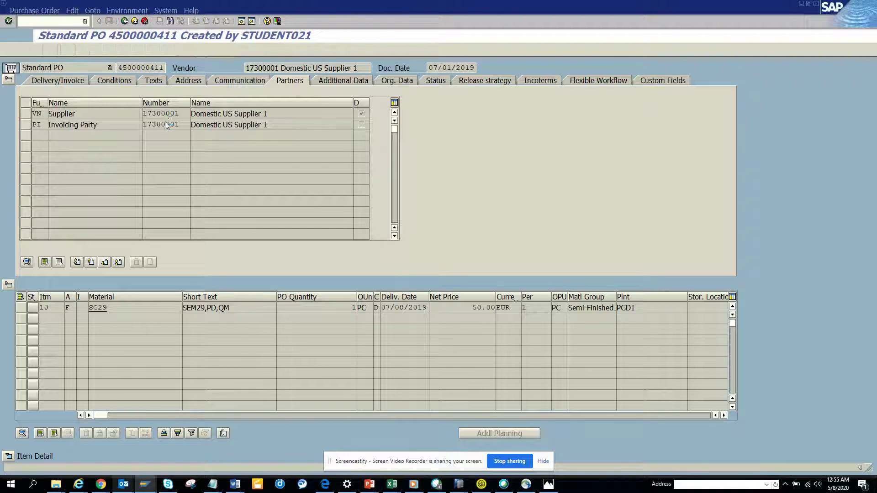
click(186, 124)
key(BackSpace)
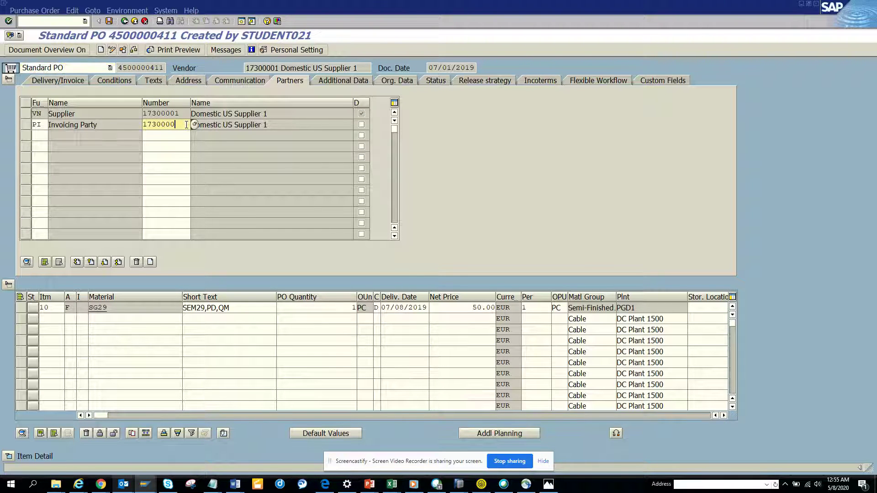
text(3)
key(Return)
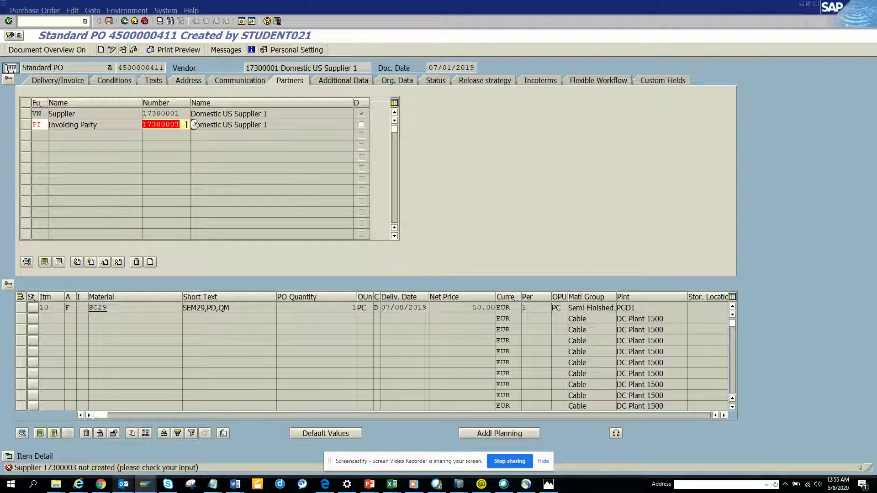
click(186, 124)
click(194, 125)
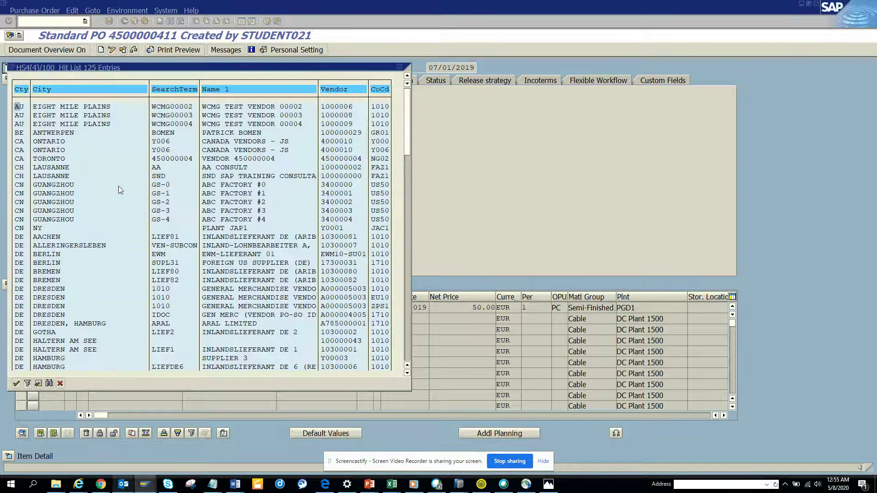
double_click(130, 194)
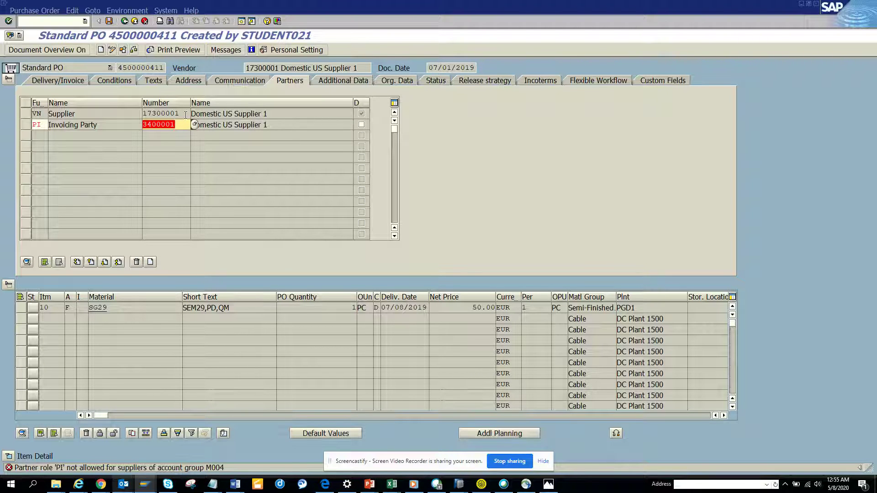
Set the invoicing party to 17300002 and request saving the purchase order.
click(161, 113)
key(ctrl+c)
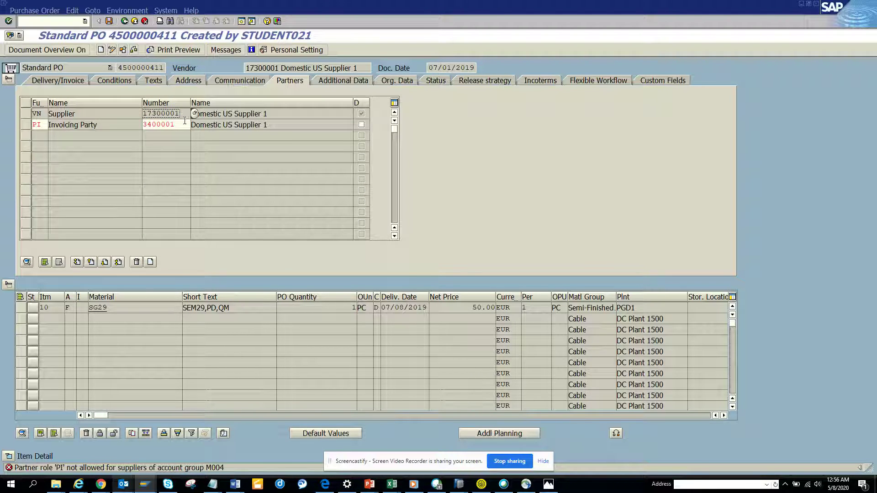
key(Down)
key(ctrl+v)
key(BackSpace)
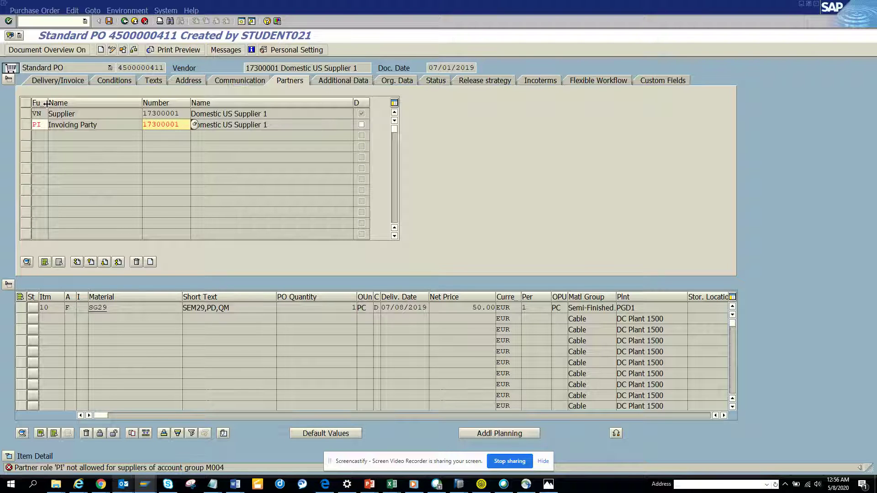
text(2)
key(Return)
key(Return)
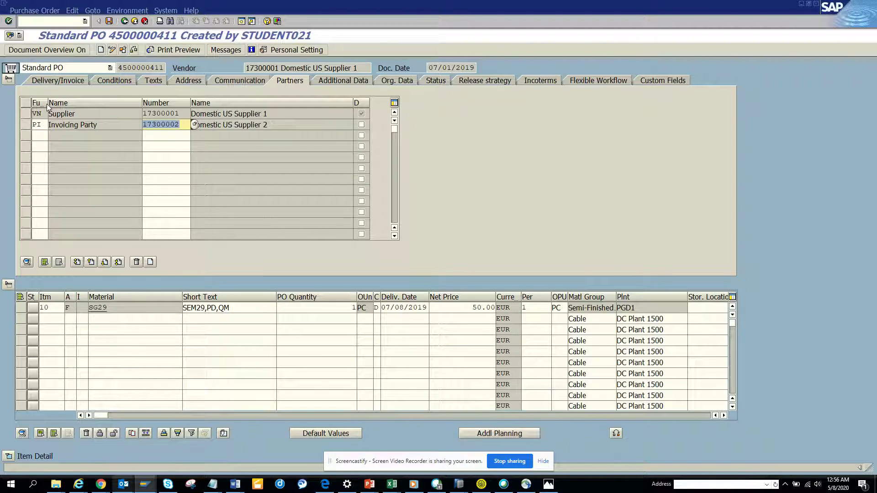
click(110, 24)
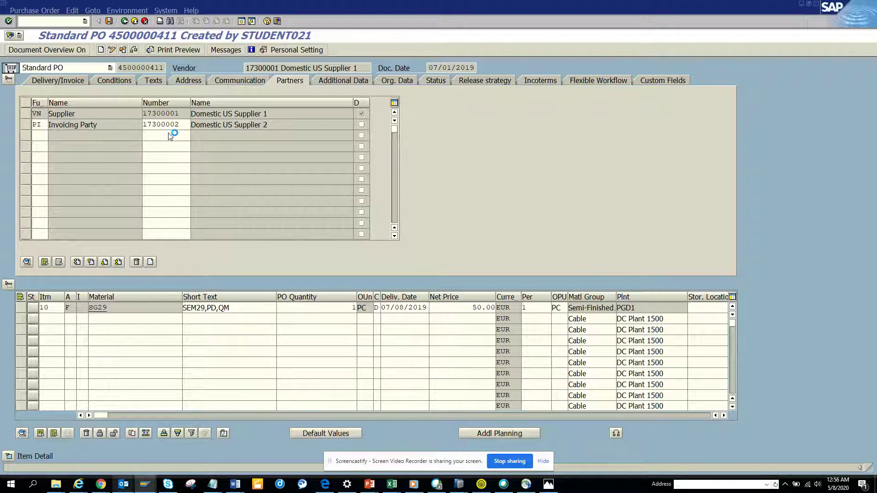
click(180, 184)
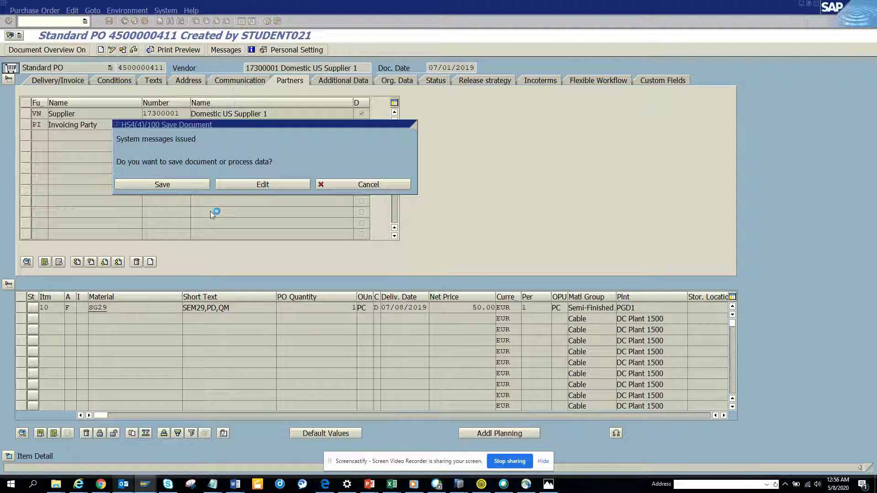
Confirm the save and verify supplier 17300001 and invoicing party 17300002.
key(alt+space)
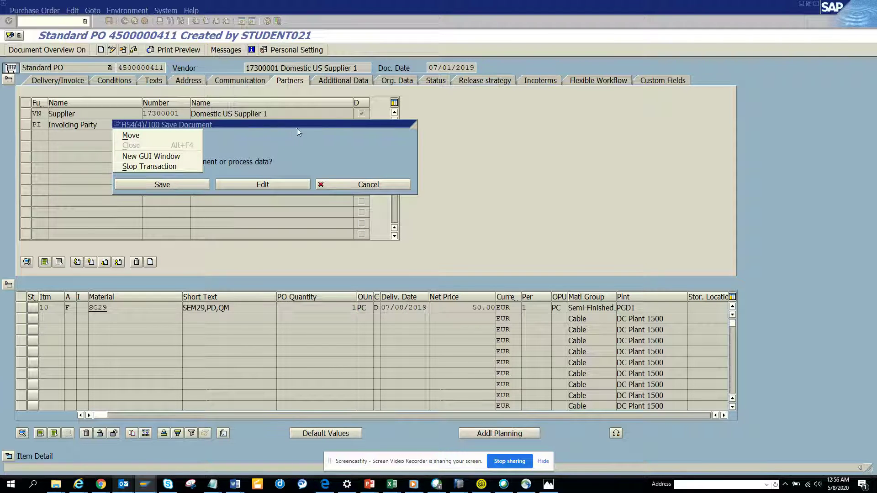
click(251, 117)
mouse_move(250, 124)
mouse_down()
mouse_move(277, 144)
mouse_move(420, 193)
mouse_up()
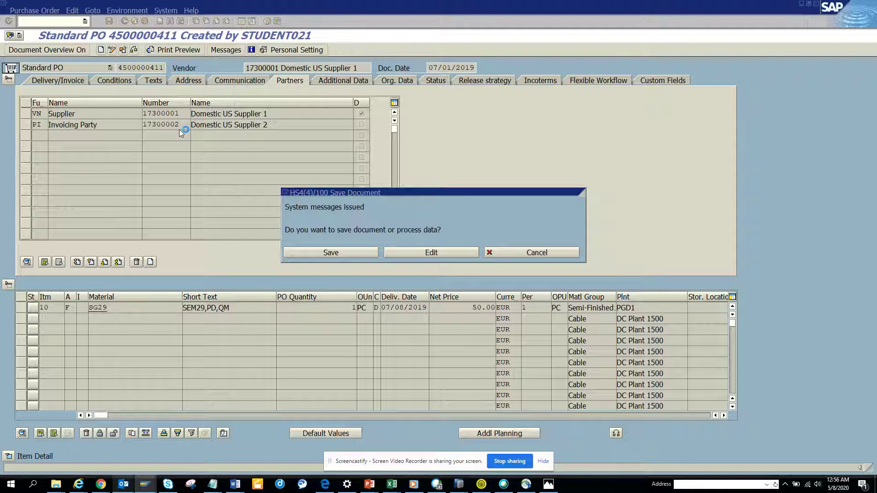
key(Return)
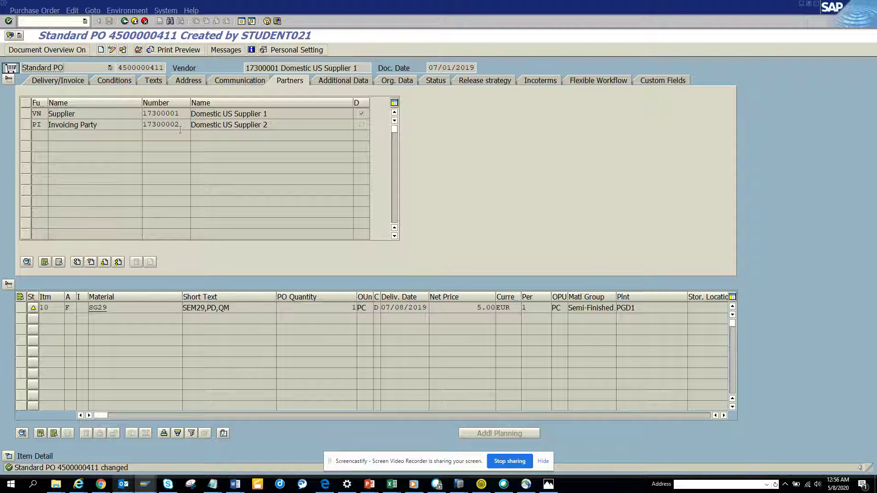
click(162, 113)
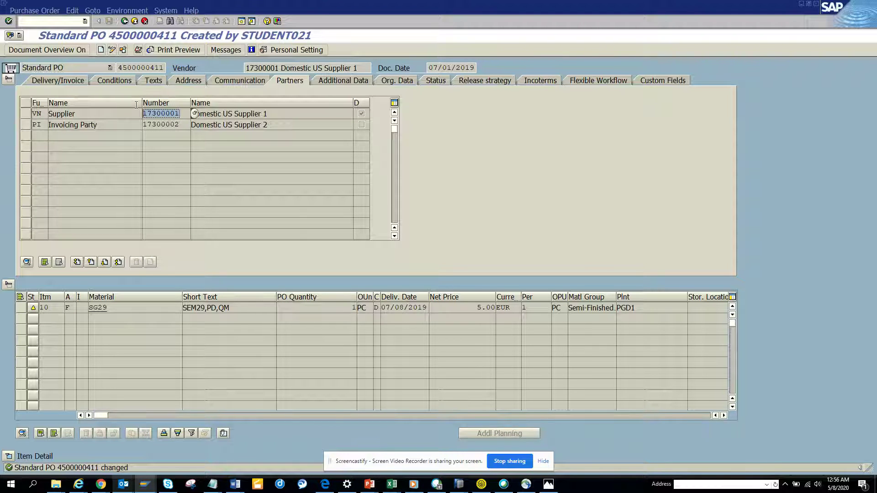
click(144, 125)
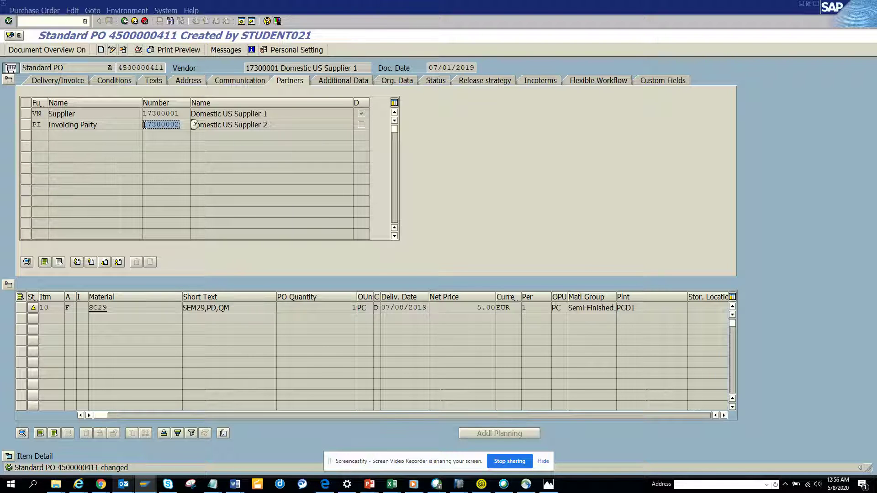
Open view U_15015's selection screen in SE16 in a new session.
key(alt+Tab)
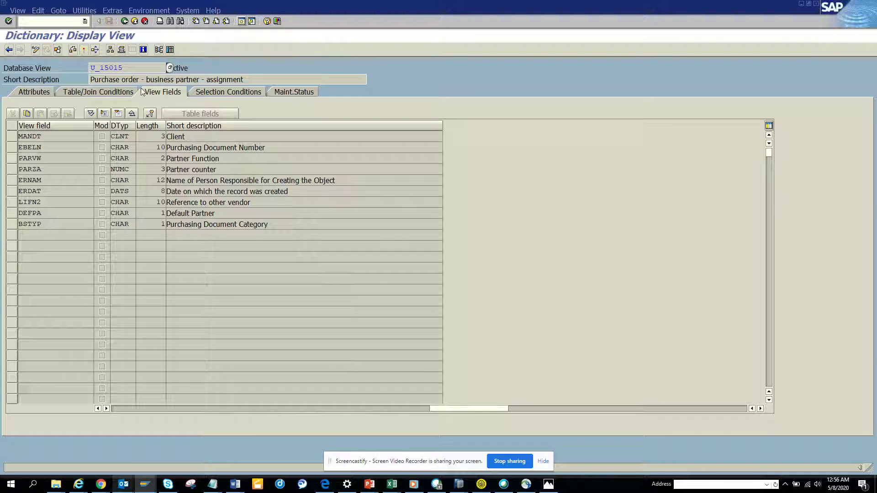
drag(140, 72, 90, 68)
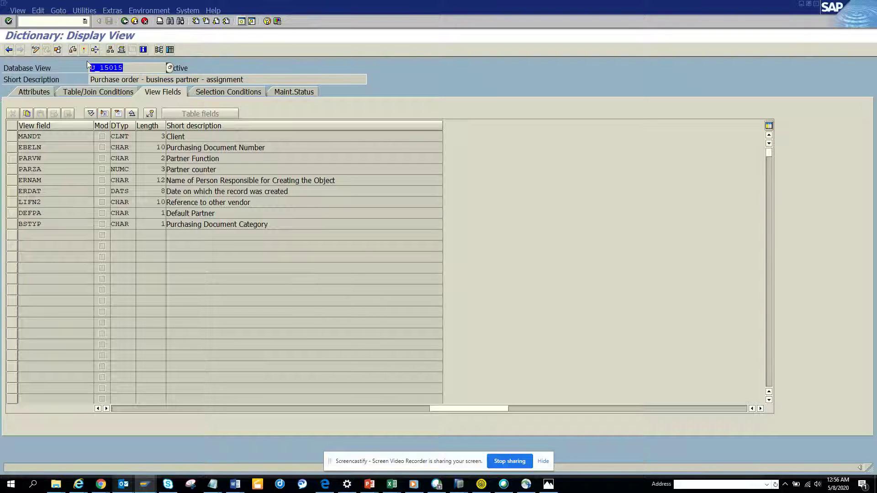
key(Left)
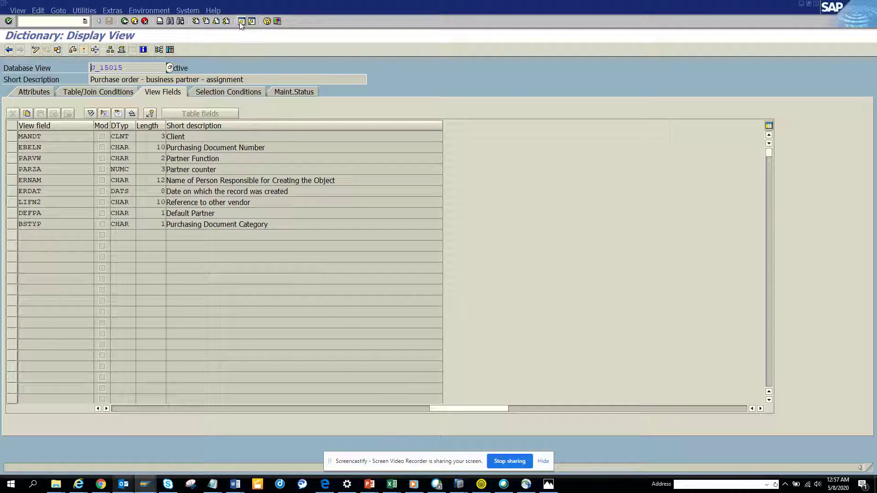
click(241, 22)
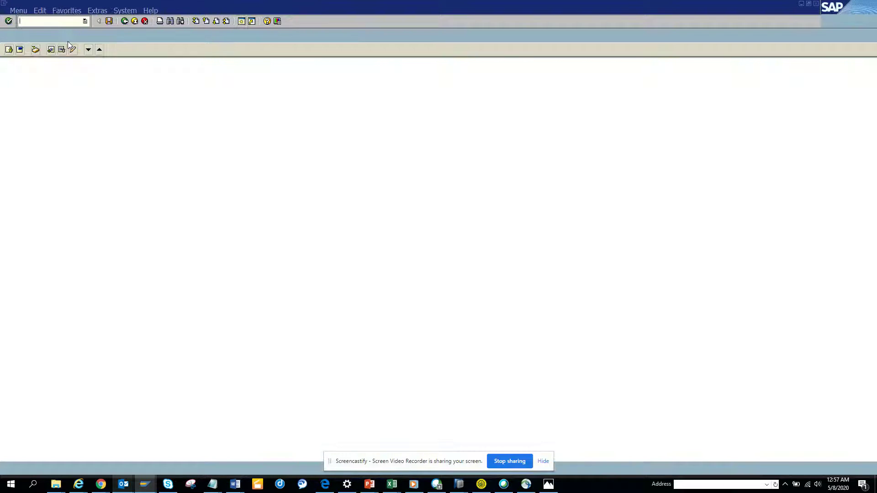
text(se16)
key(Return)
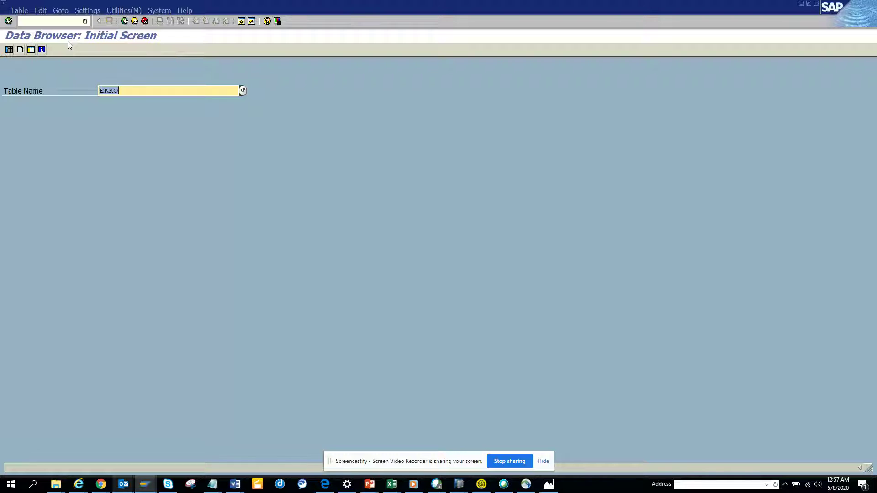
text(U_15015)
key(Return)
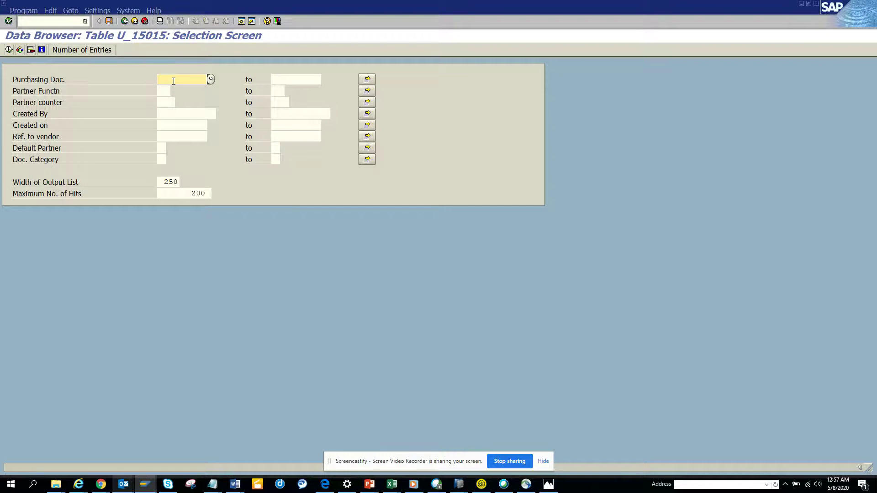
key(alt+Tab)
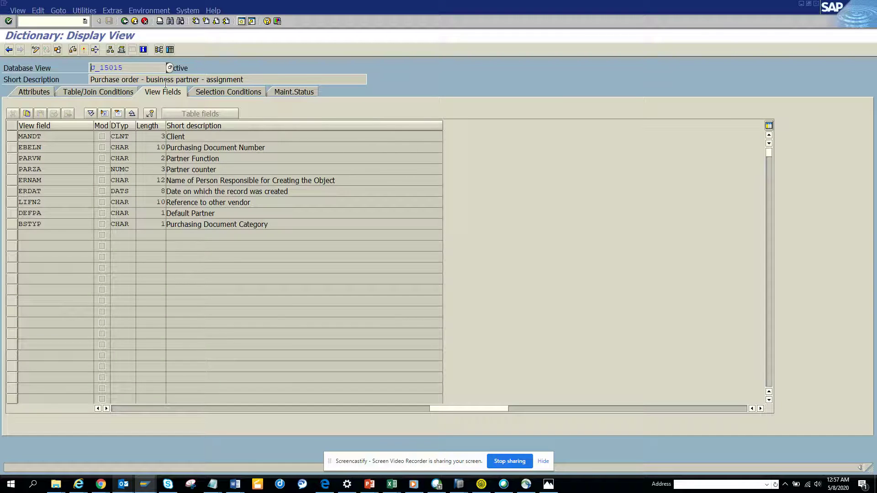
key(alt+Tab)
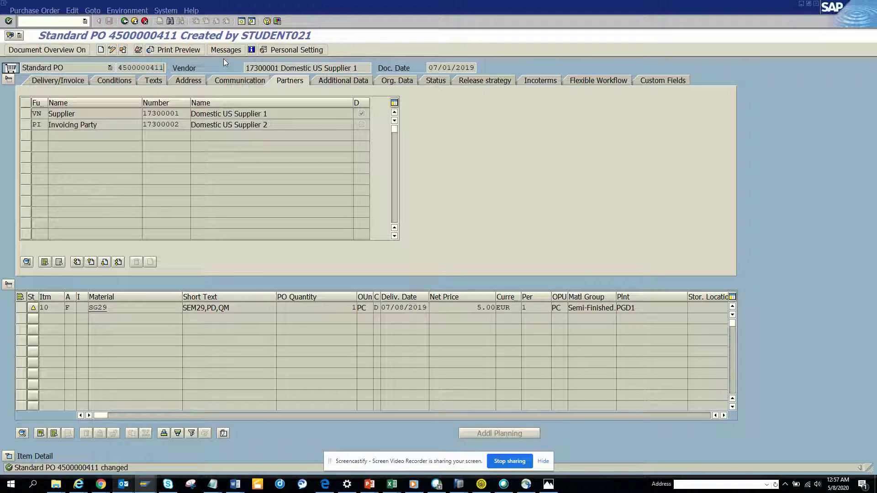
key(alt+Tab)
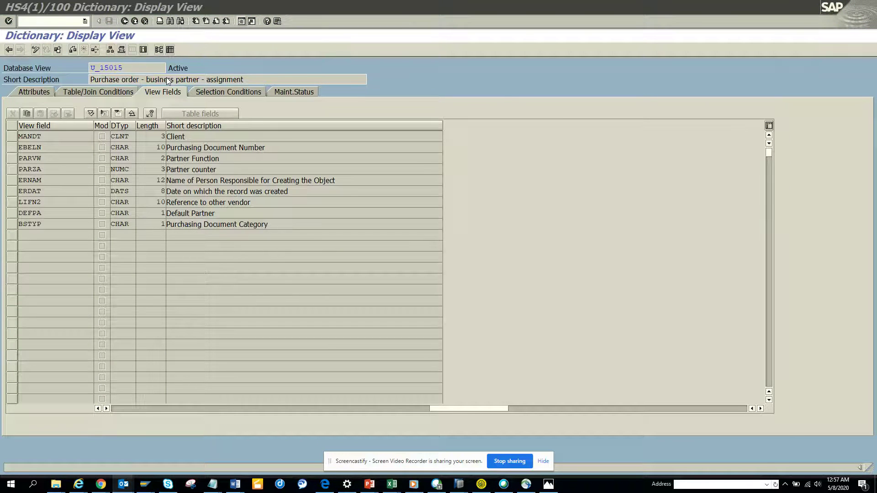
key(alt+Tab)
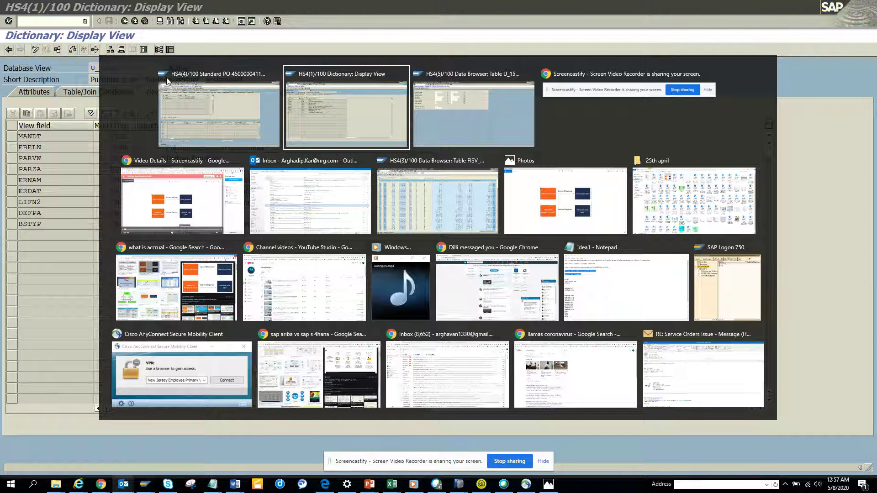
key(alt+Tab)
key(ctrl+v)
click(9, 49)
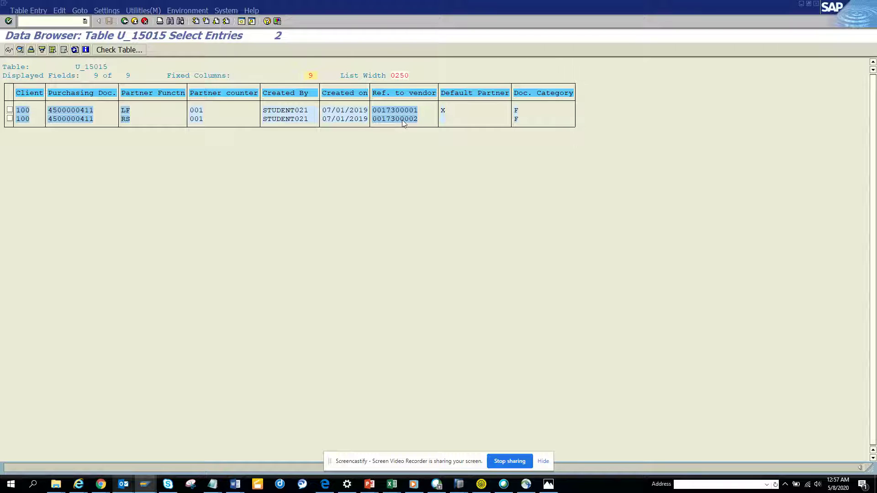
View the RS invoicing party row's details, then return to the U_15015 selection screen.
double_click(301, 118)
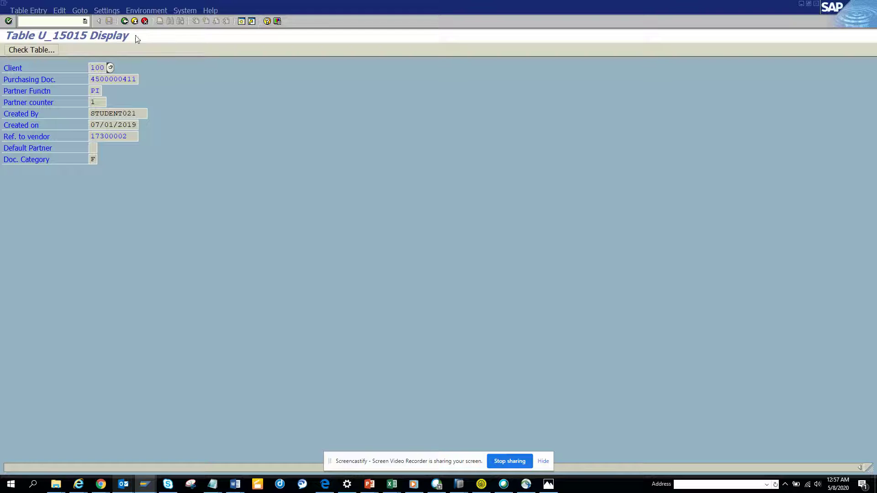
click(125, 21)
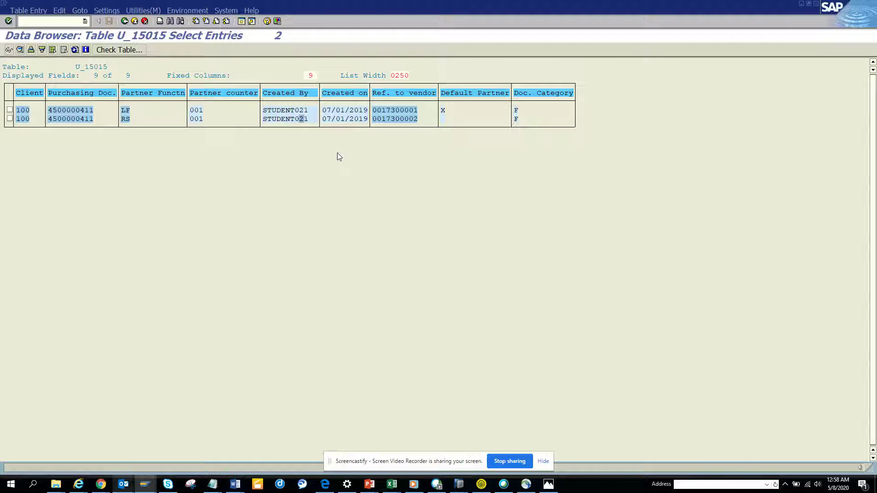
click(125, 21)
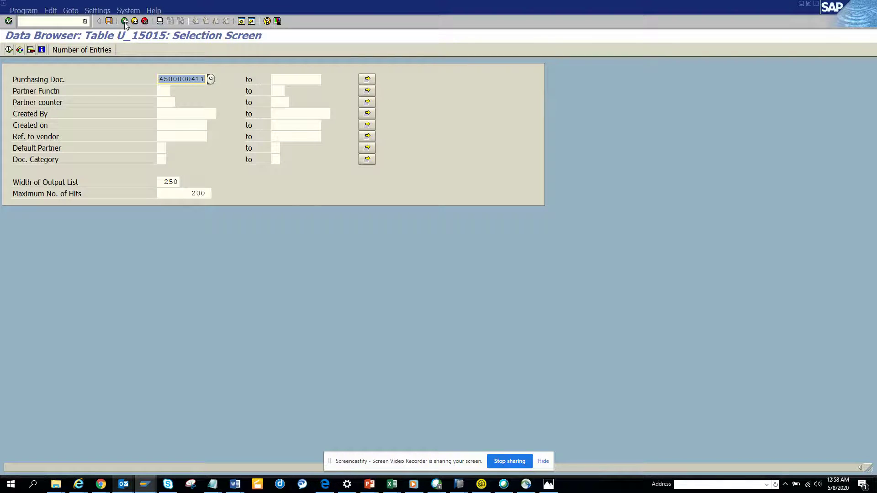
Clear the purchase order criterion and search partner functions for 'rs'.
key(BackSpace)
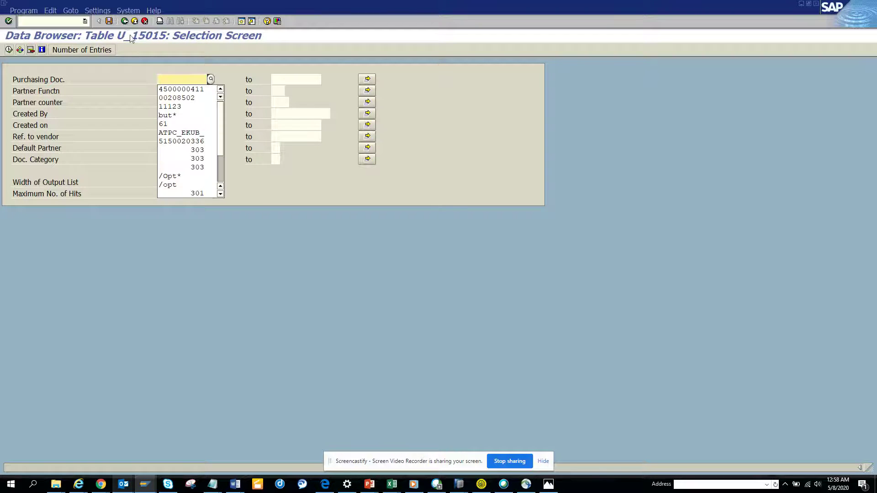
click(167, 89)
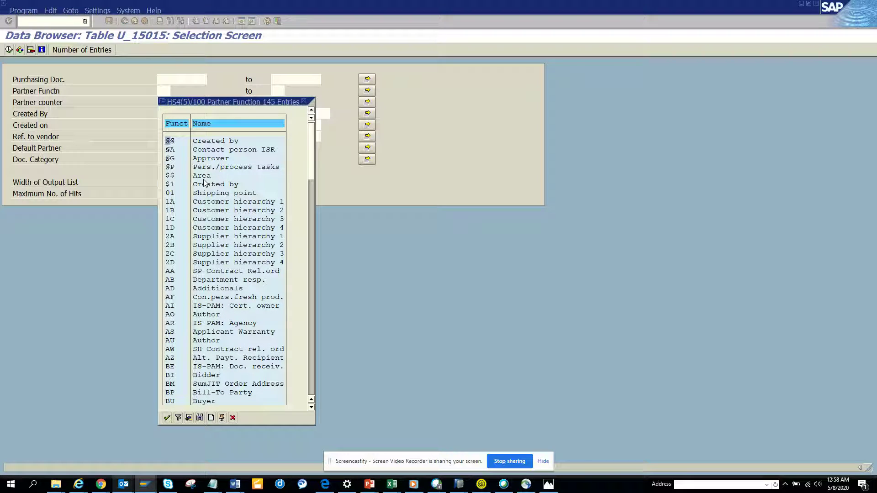
click(199, 417)
text(rs)
key(Return)
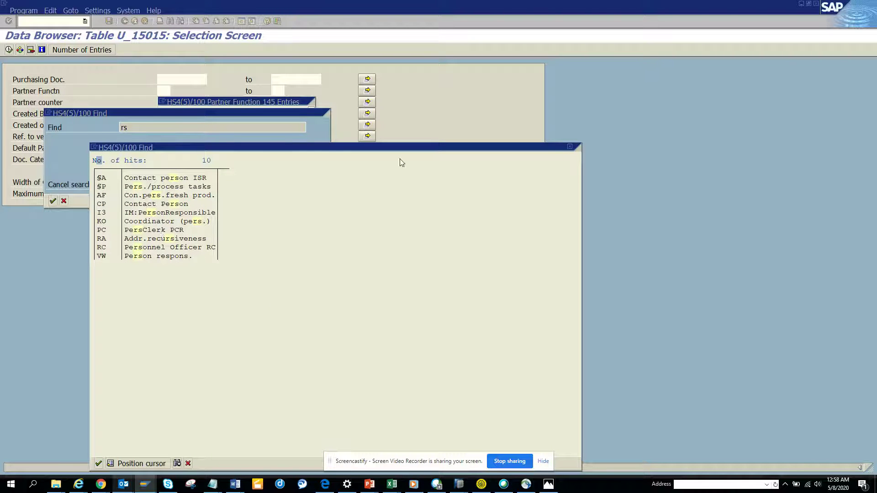
Choose partner function PI (Invoicing Party) and execute the selection.
click(570, 146)
key(BackSpace)
key(BackSpace)
text(pi)
key(Return)
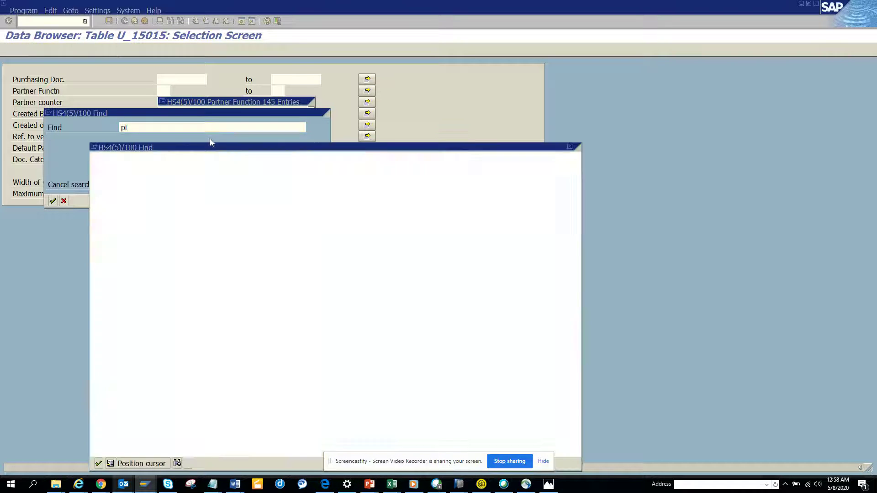
double_click(139, 204)
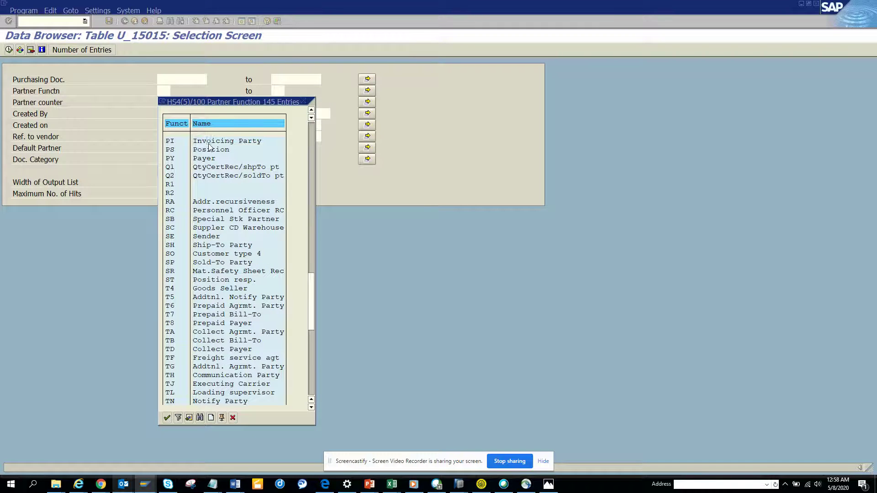
double_click(208, 140)
click(9, 49)
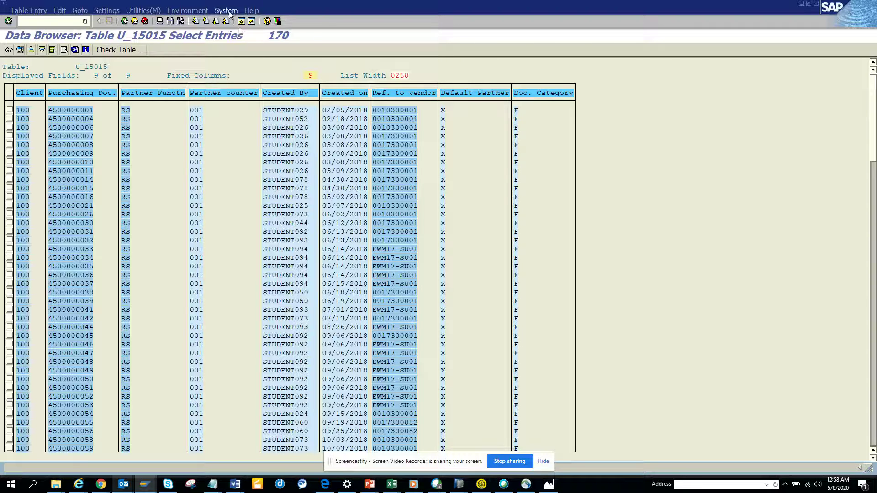
Enable Respect Conversion Exit in the data browser user parameters.
click(106, 10)
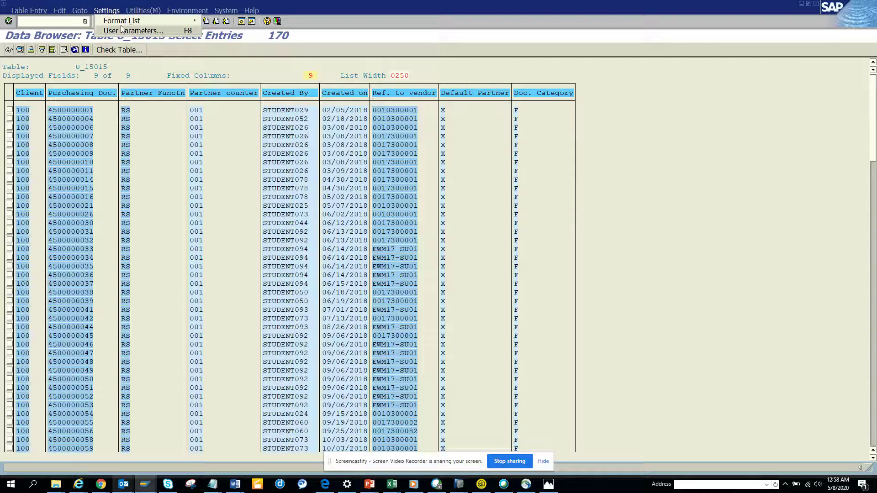
click(122, 30)
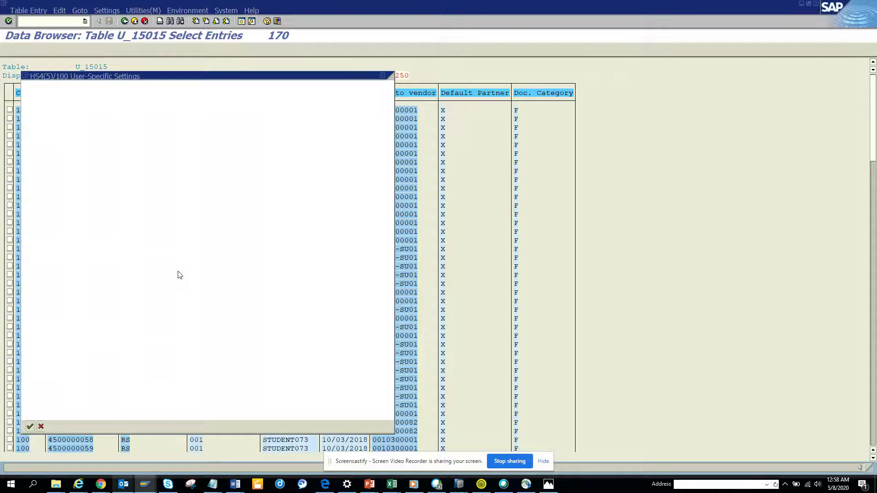
click(109, 262)
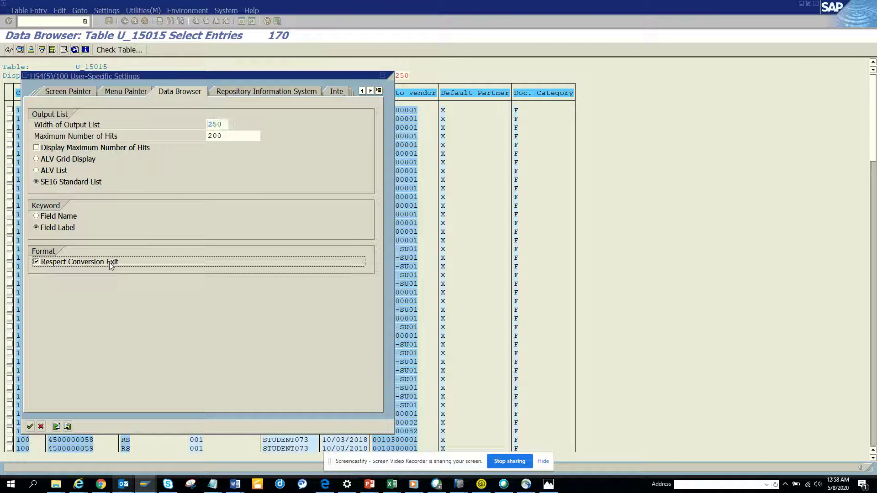